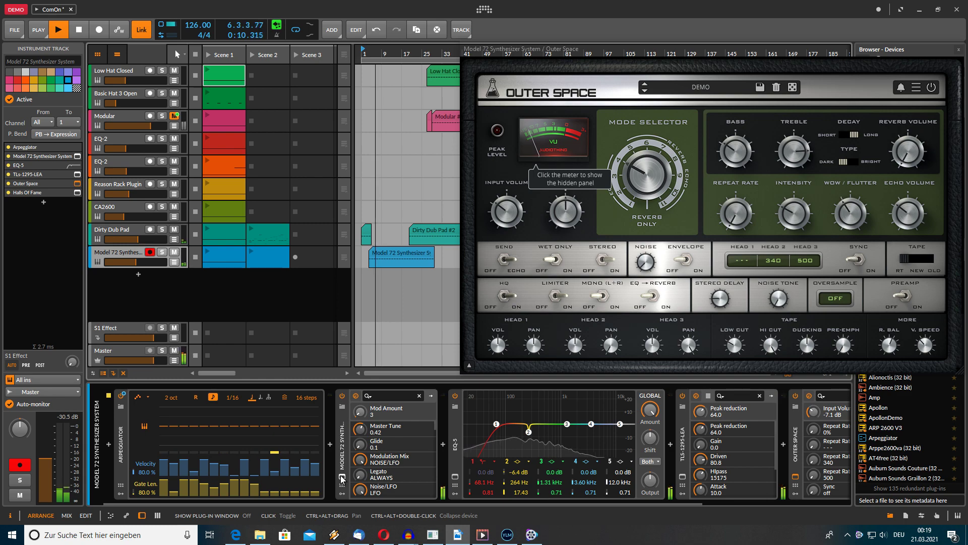
- Bring the Model 72 synth's mod wheel down to 0 %, select the Dirty Dub Pad track and close the synth window
click(342, 477)
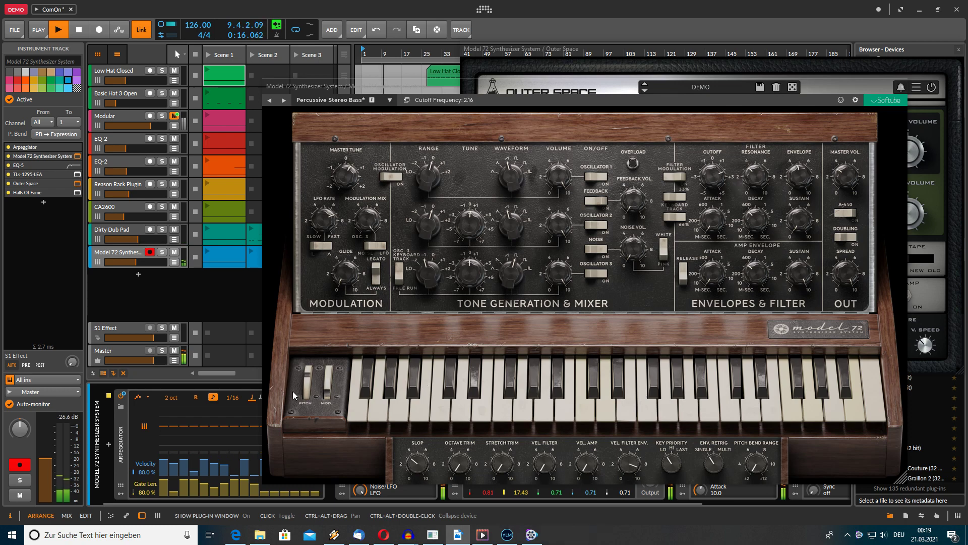
drag(326, 387, 323, 393)
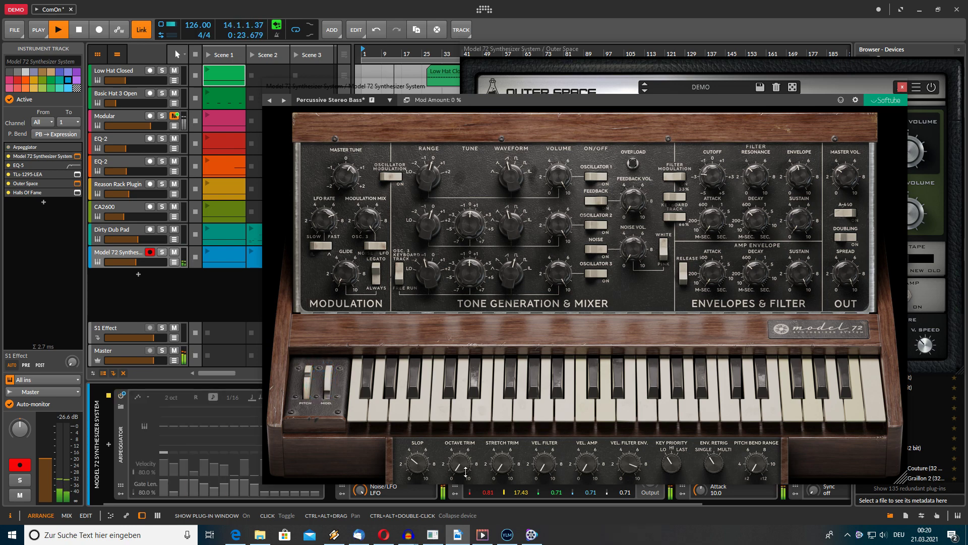
click(107, 236)
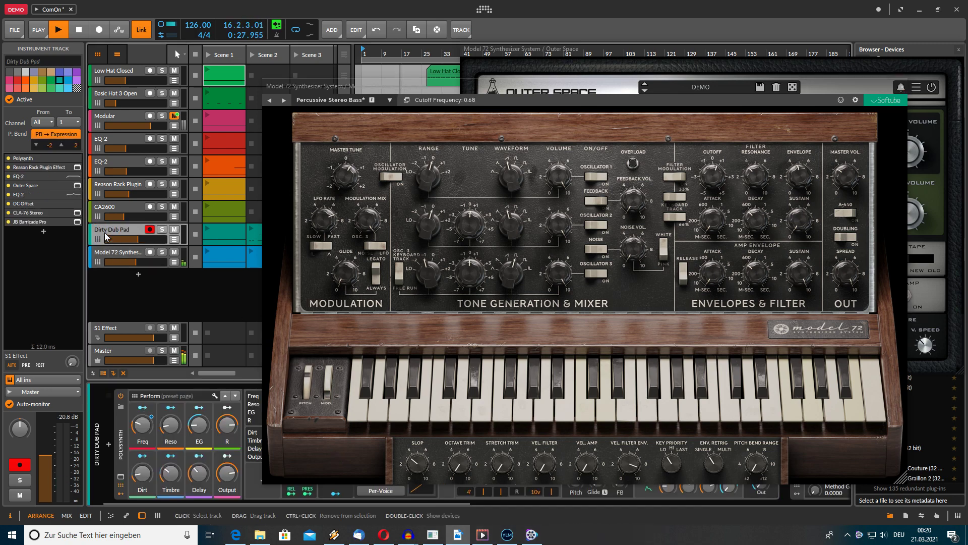
click(902, 88)
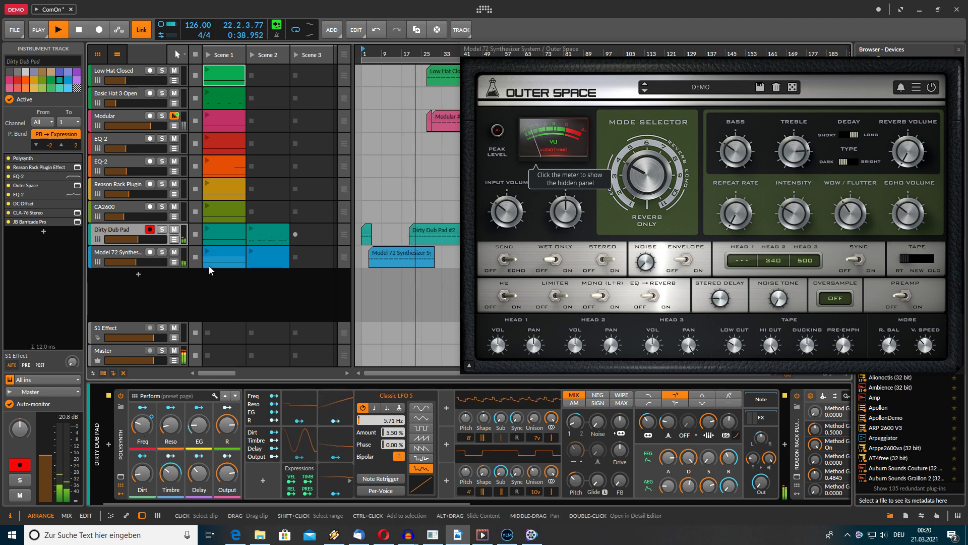
- Unmute the Modular track, open its Modular plug-in and set the Hi Hat module's wave/synth balance to about -5 %
click(176, 116)
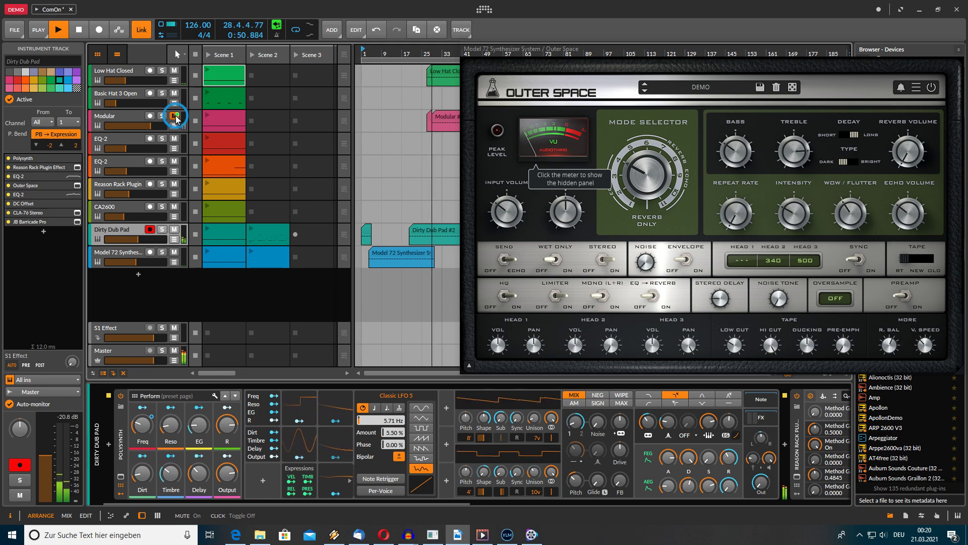
click(123, 116)
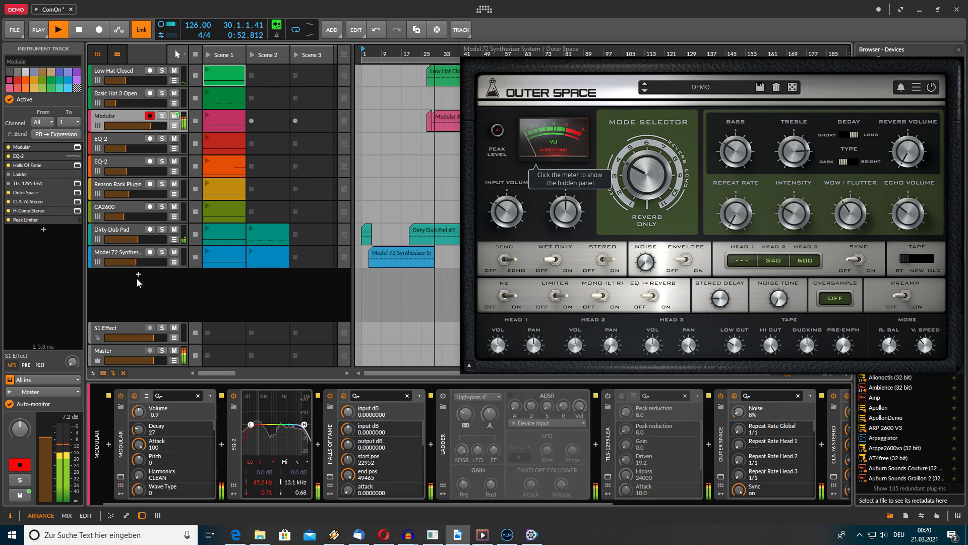
click(122, 476)
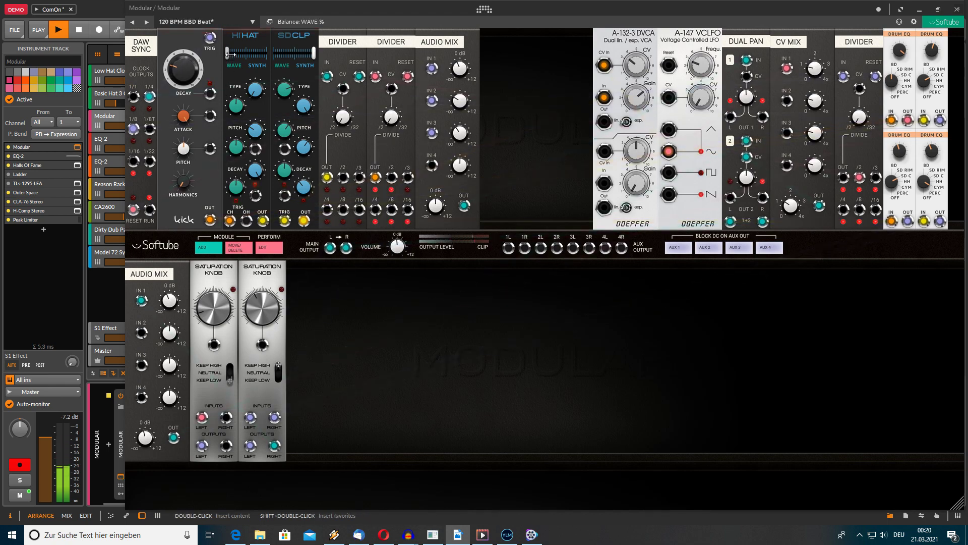
drag(231, 54, 246, 54)
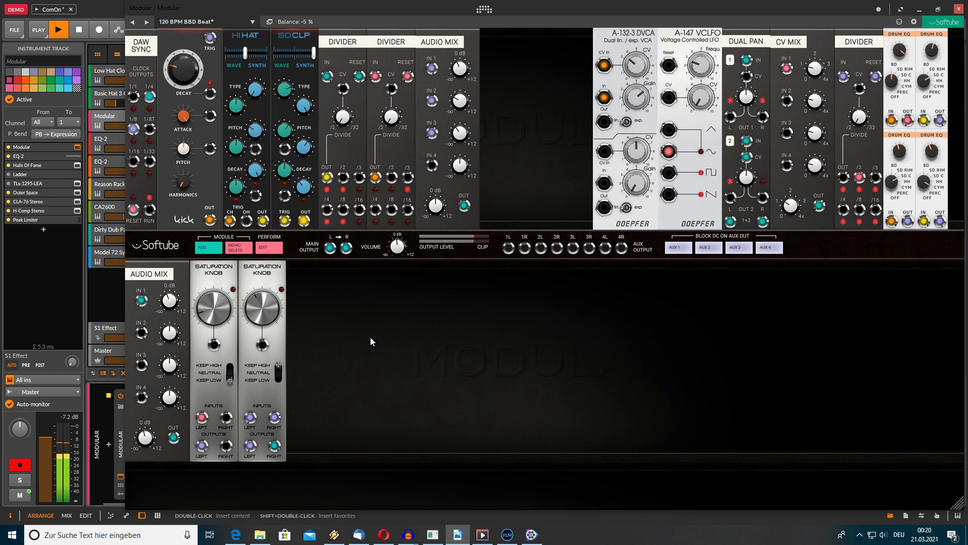
- Set the second Saturation Knob module to 4.2, and close the Modular and Outer Space plug-in windows
mouse_move(259, 311)
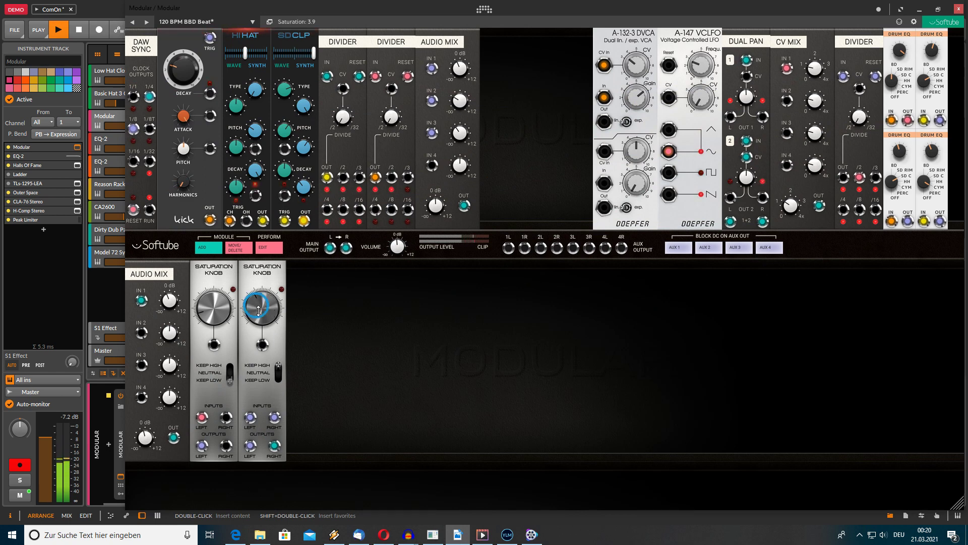
mouse_move(258, 310)
mouse_down()
mouse_move(250, 275)
mouse_move(249, 299)
mouse_up()
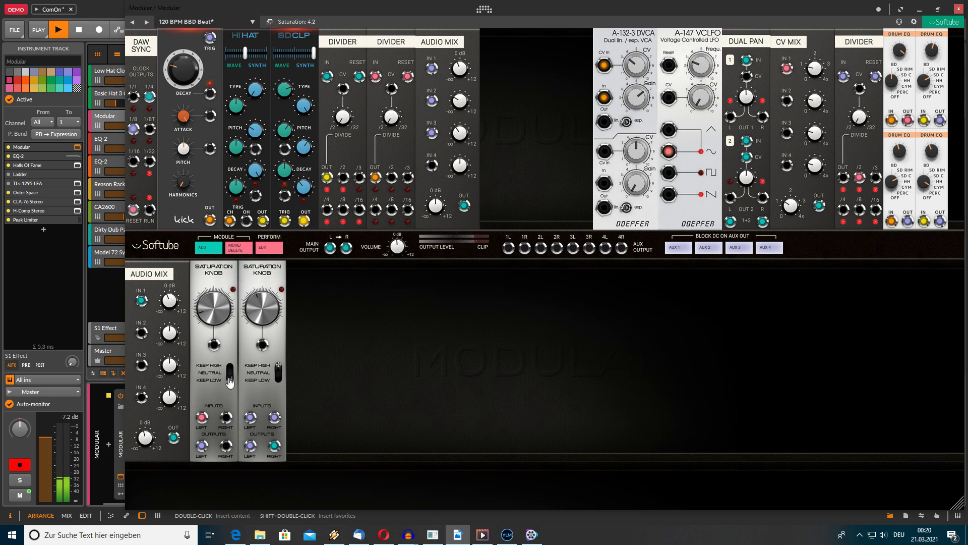
click(120, 480)
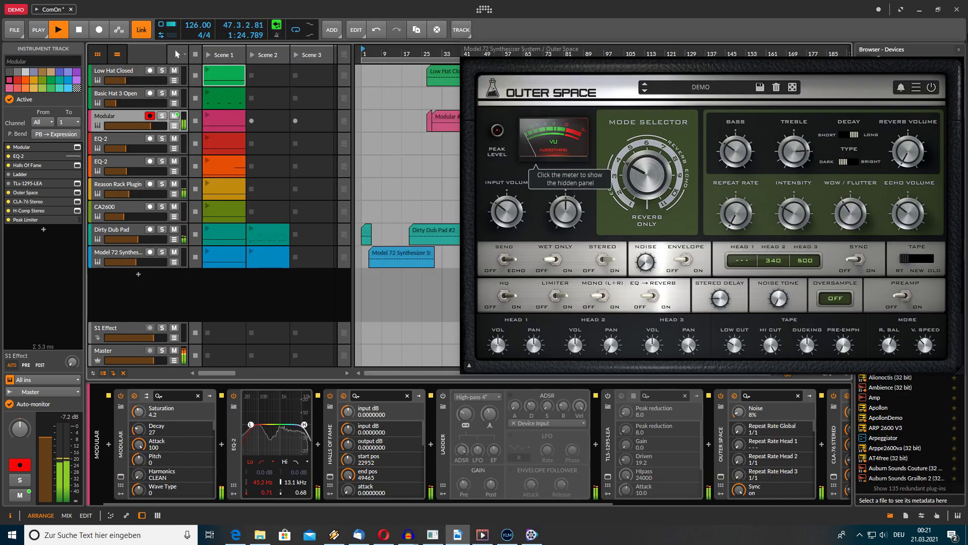
click(959, 55)
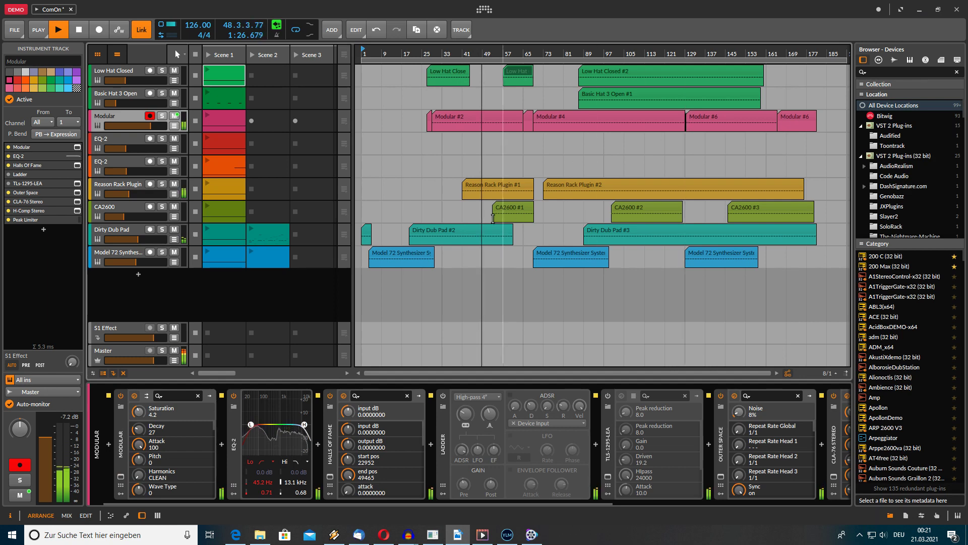
- On the CA2600 track, open the CA2600 synth, set VCO1's Freq Mod S/H Amount to 0.29 and close the synth window
click(122, 208)
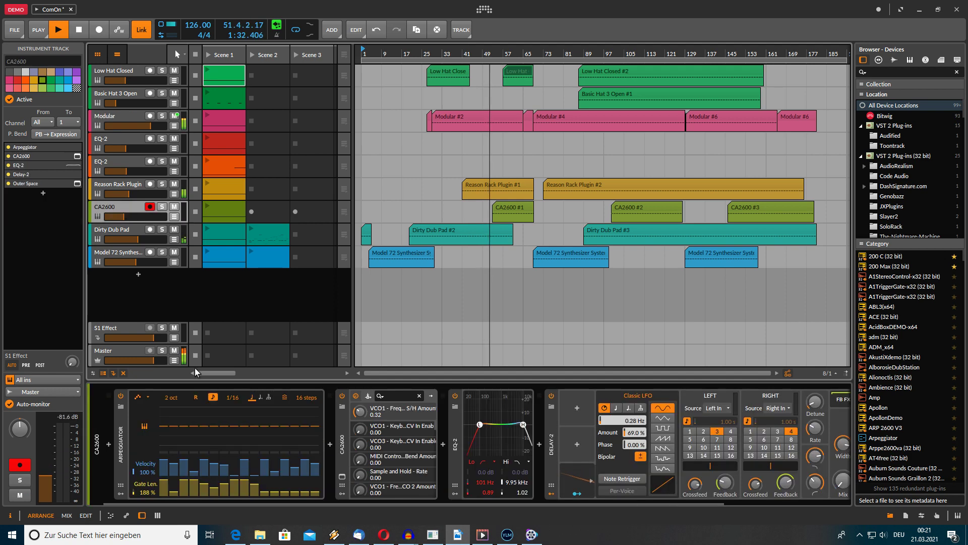
click(342, 477)
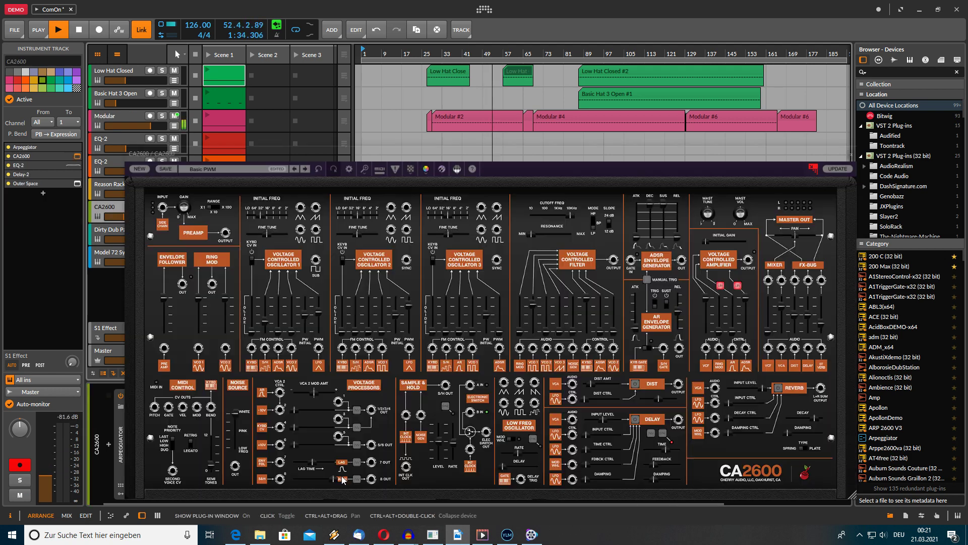
click(268, 324)
drag(267, 323, 269, 324)
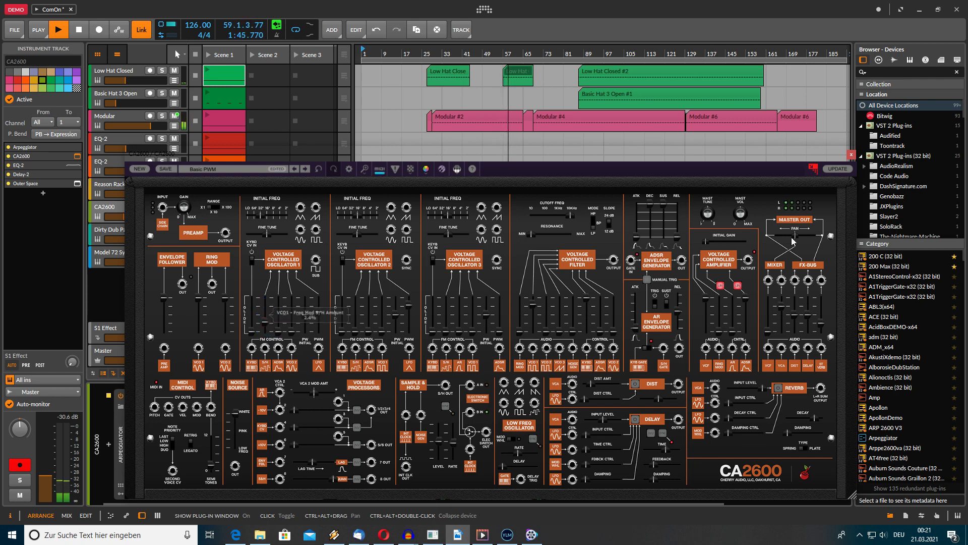
click(851, 155)
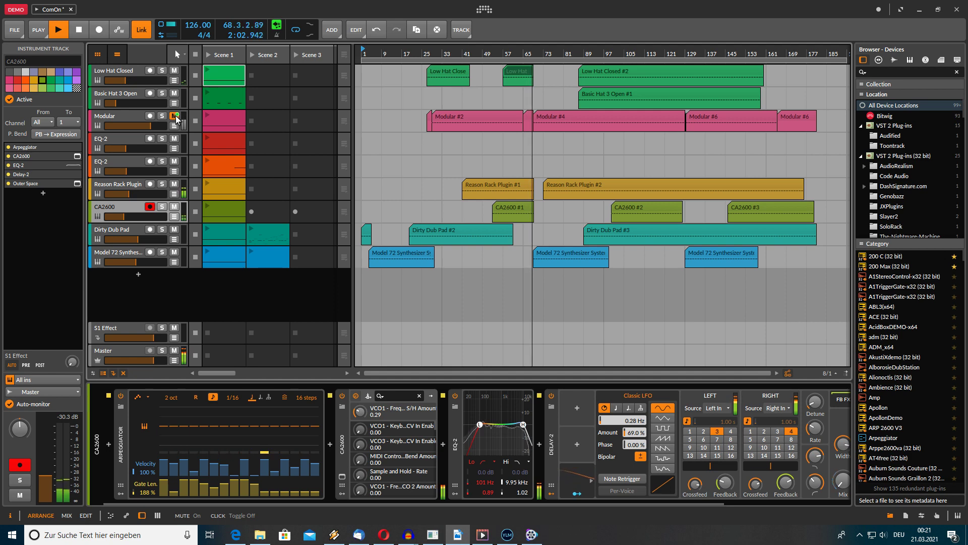
- Unmute the Modular track, then open the Model 72 synth, ride its mod wheel back to 0 and close the window
click(174, 116)
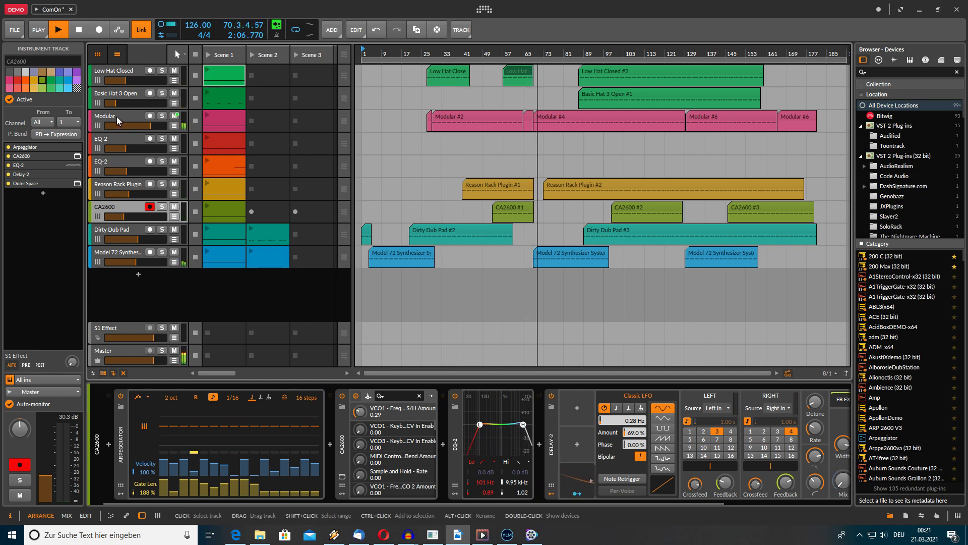
click(126, 254)
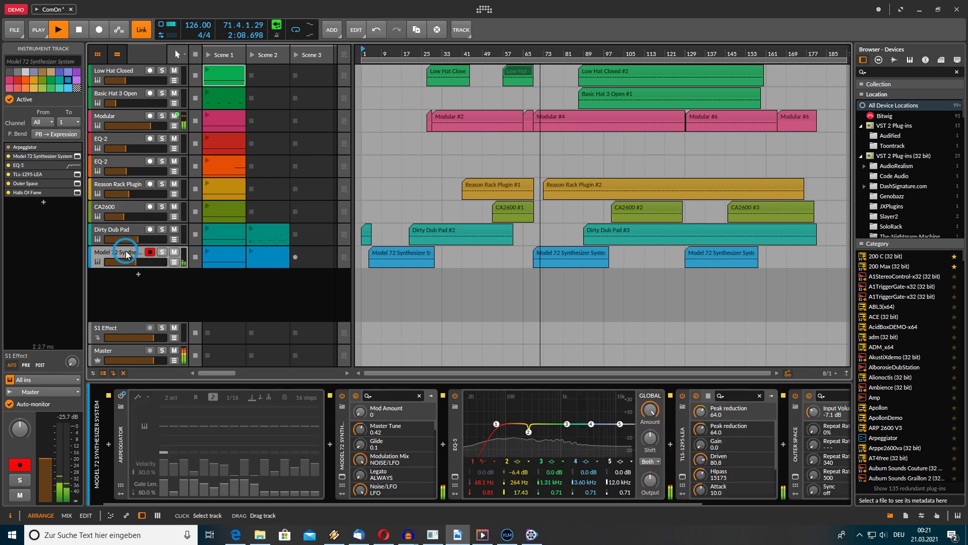
click(343, 477)
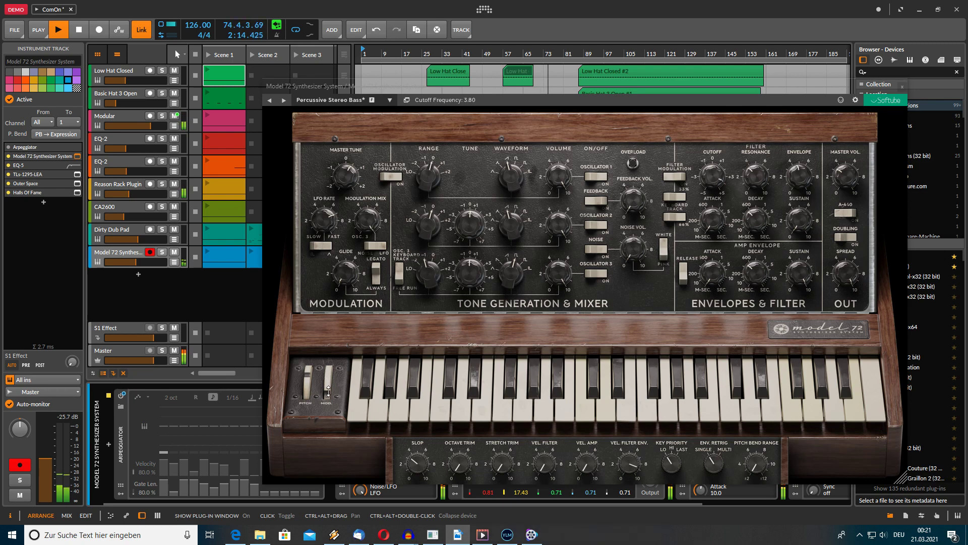
mouse_move(328, 391)
mouse_down()
mouse_move(329, 374)
mouse_move(328, 389)
mouse_up()
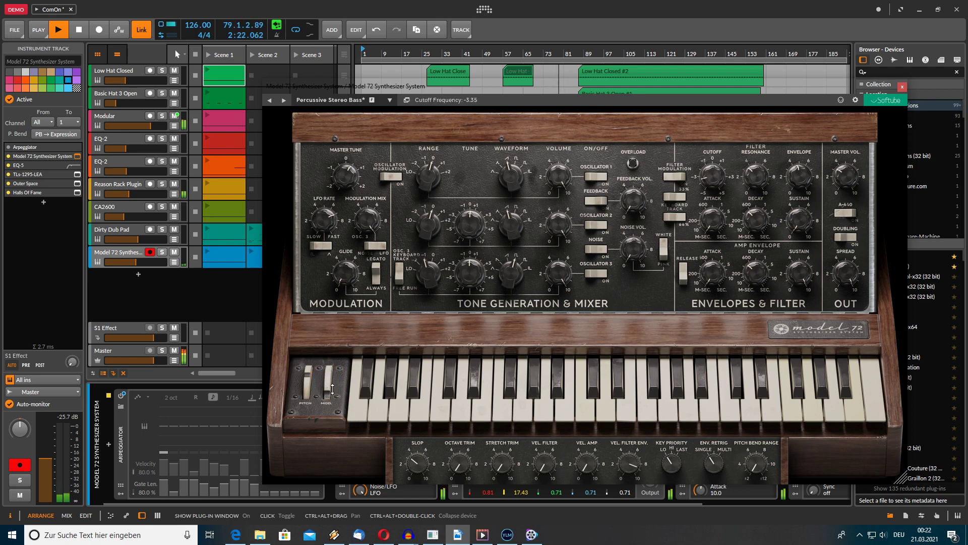
click(903, 87)
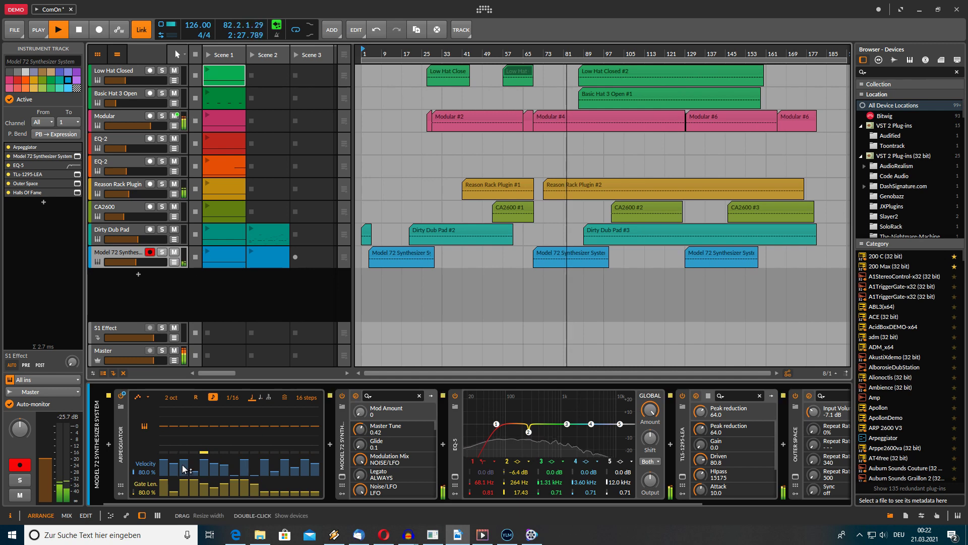
- Open the Model 72 track's TLs-1295-LEA compressor, move its window clear of the device chain and set the synth's Mod Amount to 1
click(313, 501)
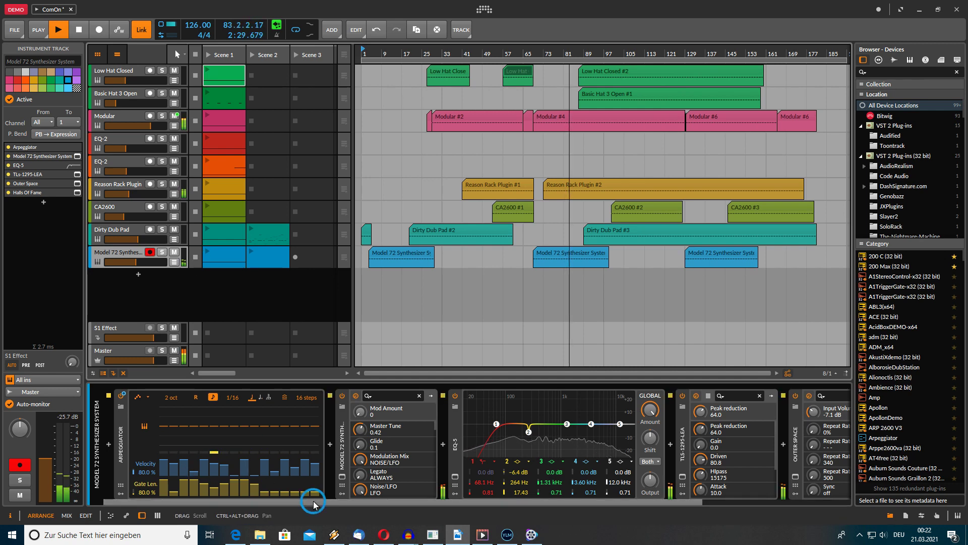
drag(313, 501, 443, 497)
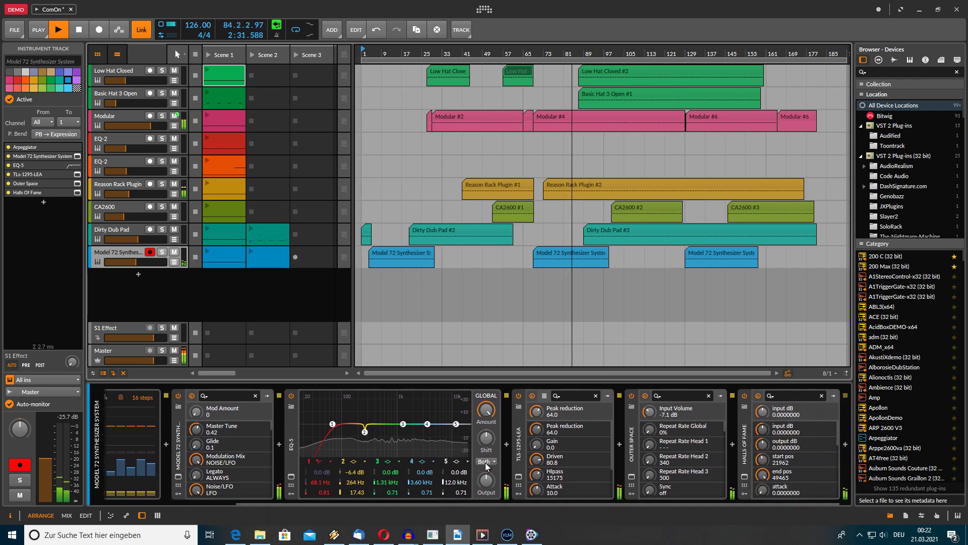
click(518, 476)
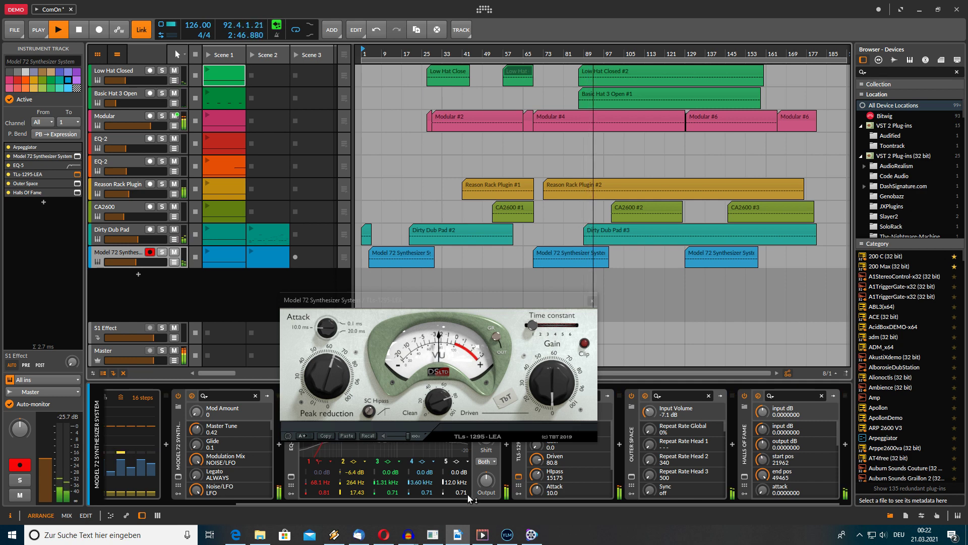
drag(461, 502, 302, 513)
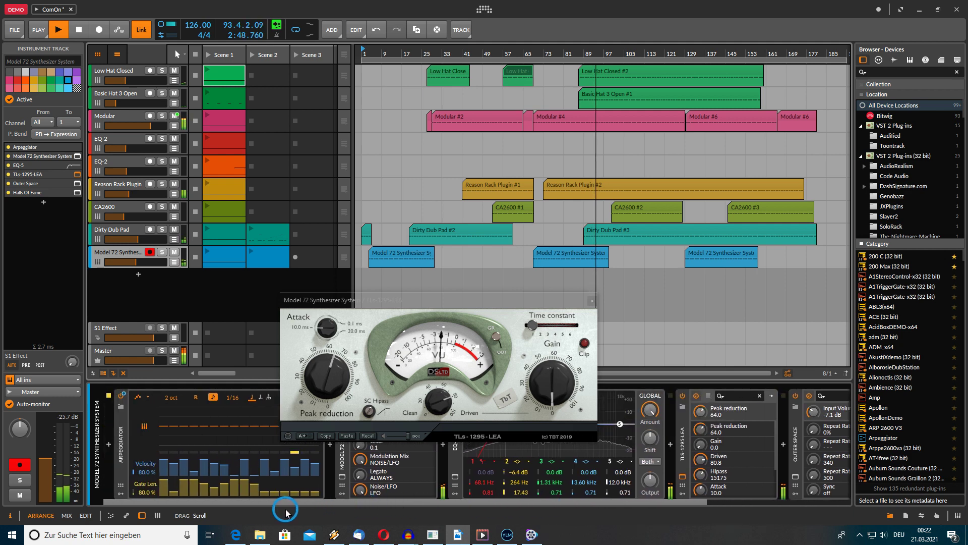
drag(325, 300, 341, 243)
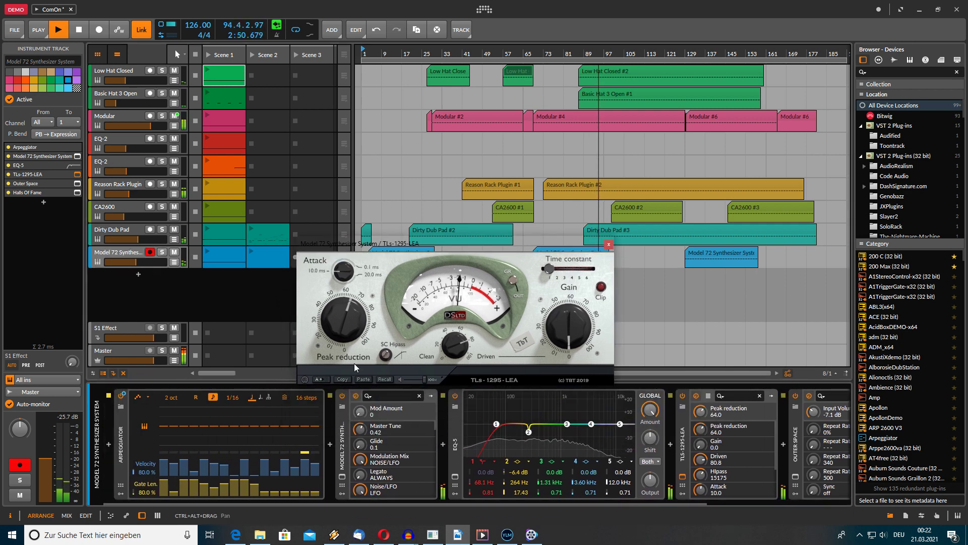
drag(359, 411, 359, 410)
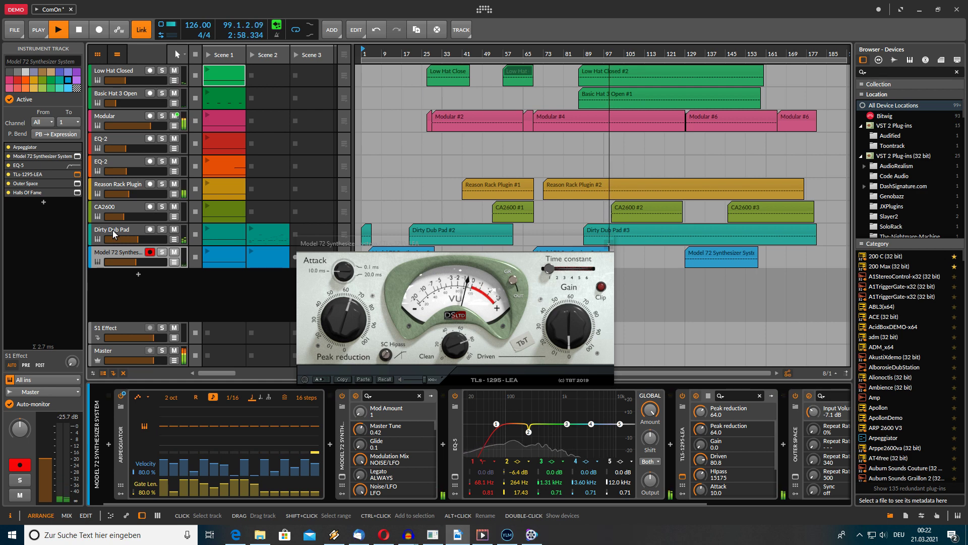
- Set VCO1's Freq Mod S/H Amount to 0.27 in the CA2600 synth, and close the synth and compressor windows
click(108, 211)
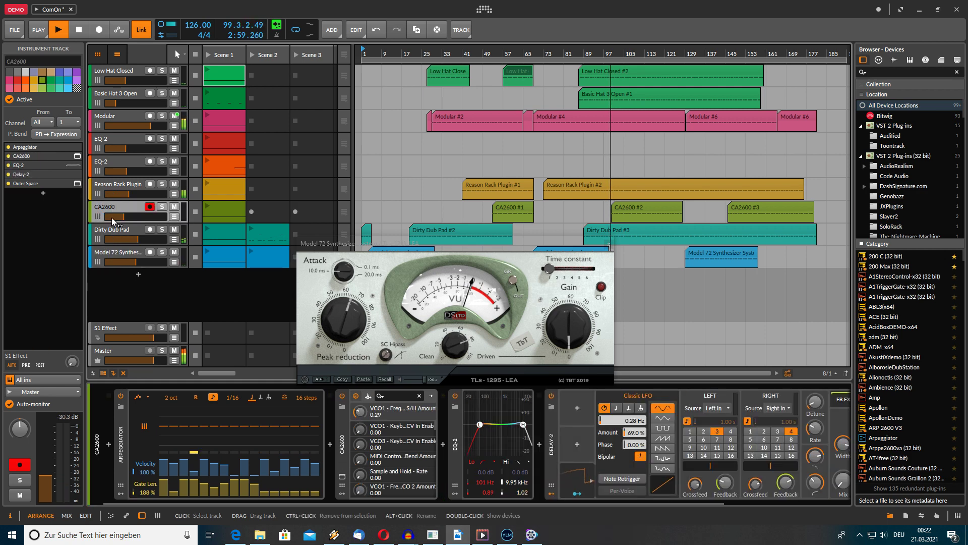
click(342, 477)
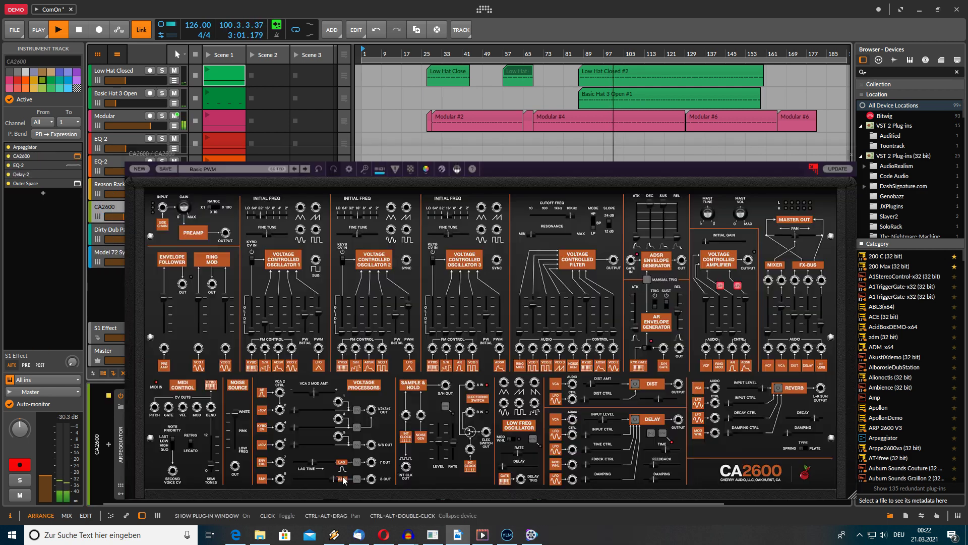
click(264, 326)
drag(264, 327, 264, 324)
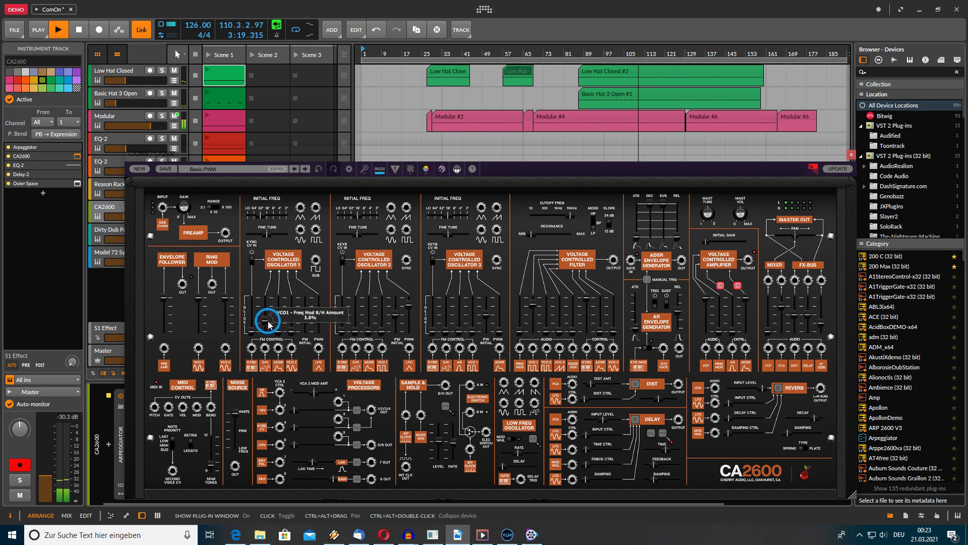
drag(267, 325, 267, 326)
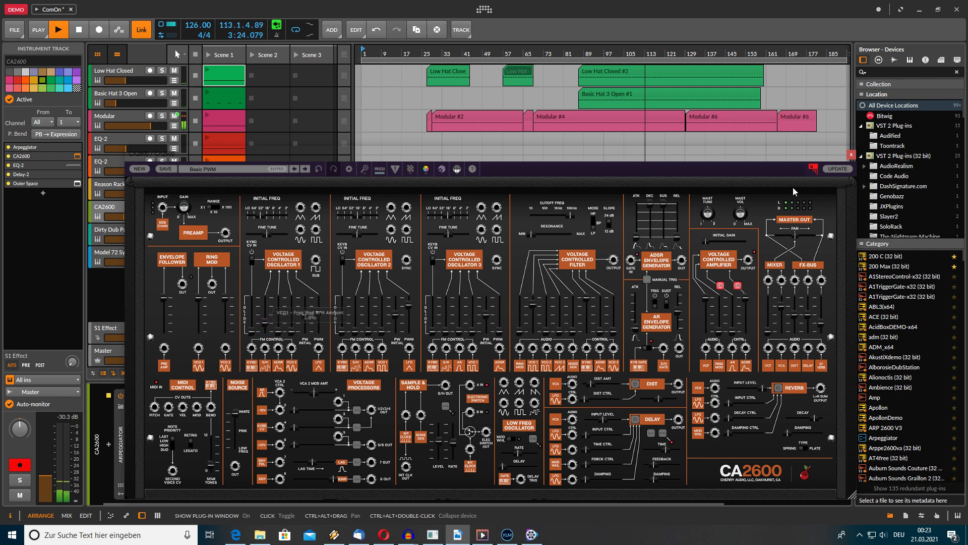
click(851, 155)
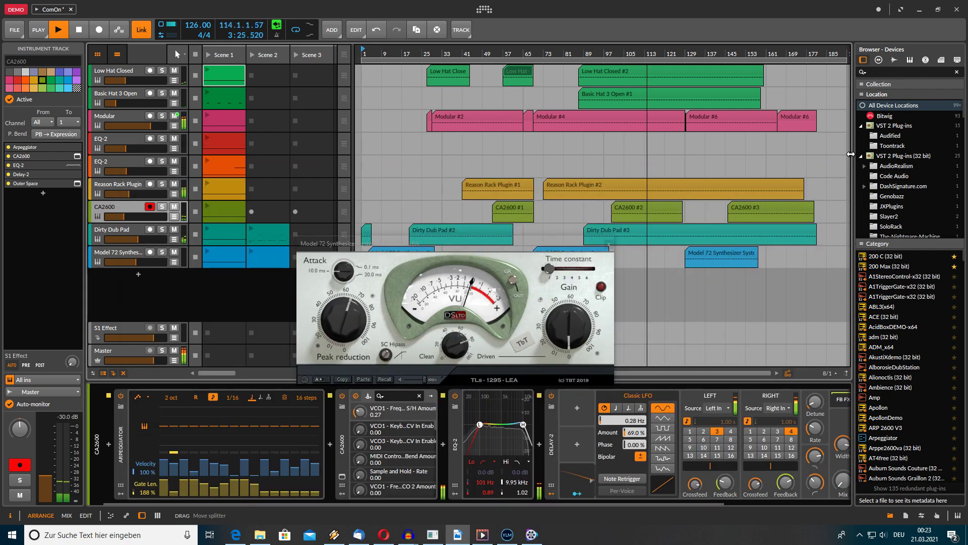
click(609, 245)
- Tweak the Polysynth's Dirt knob on the Dirty Dub Pad track and mute the Modular track
click(123, 232)
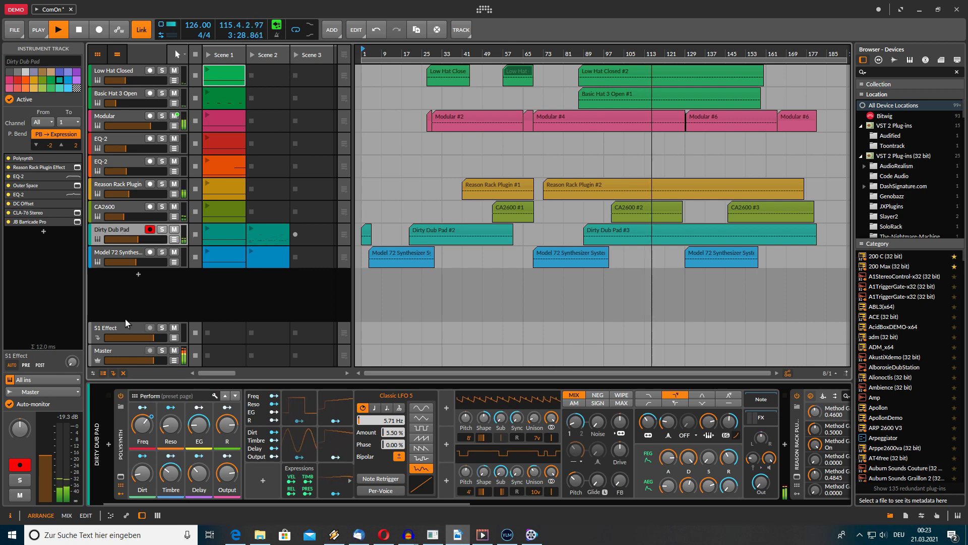
drag(142, 472, 144, 477)
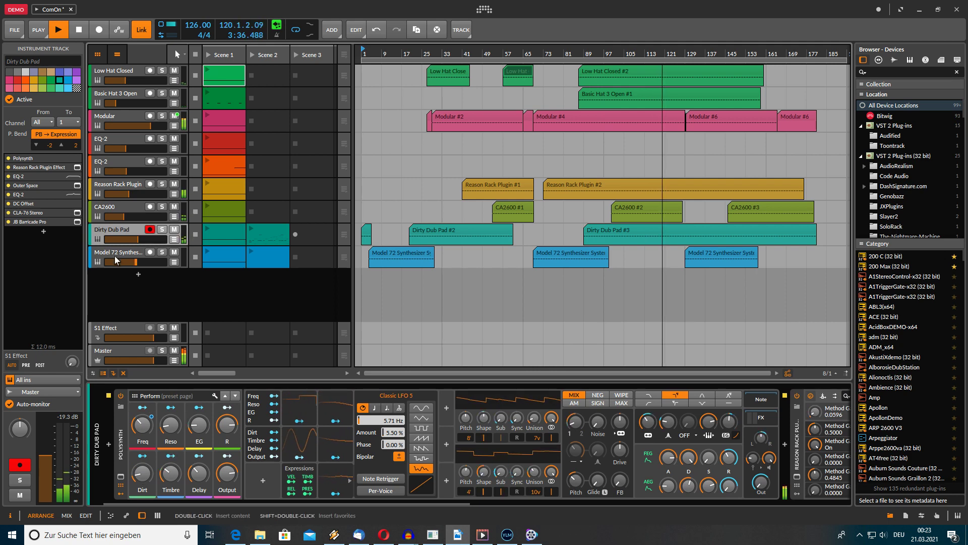
click(174, 116)
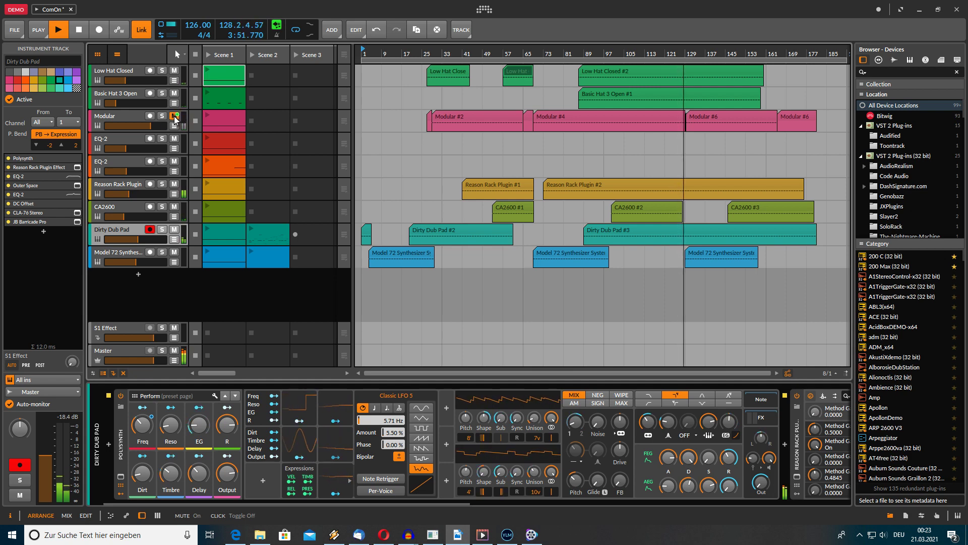
- Unmute the Modular track and open the TLs-1295-LEA compressor on the Model 72 track
click(174, 116)
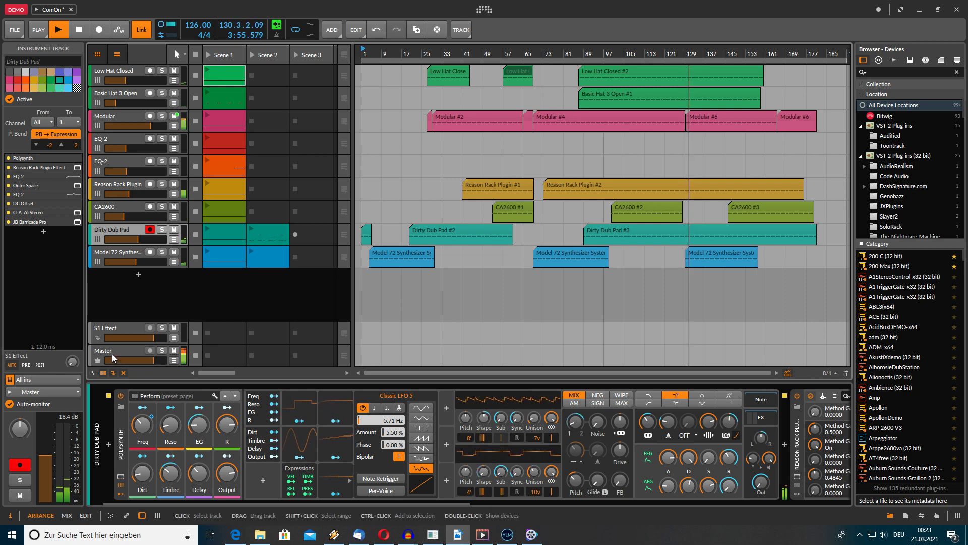
click(102, 252)
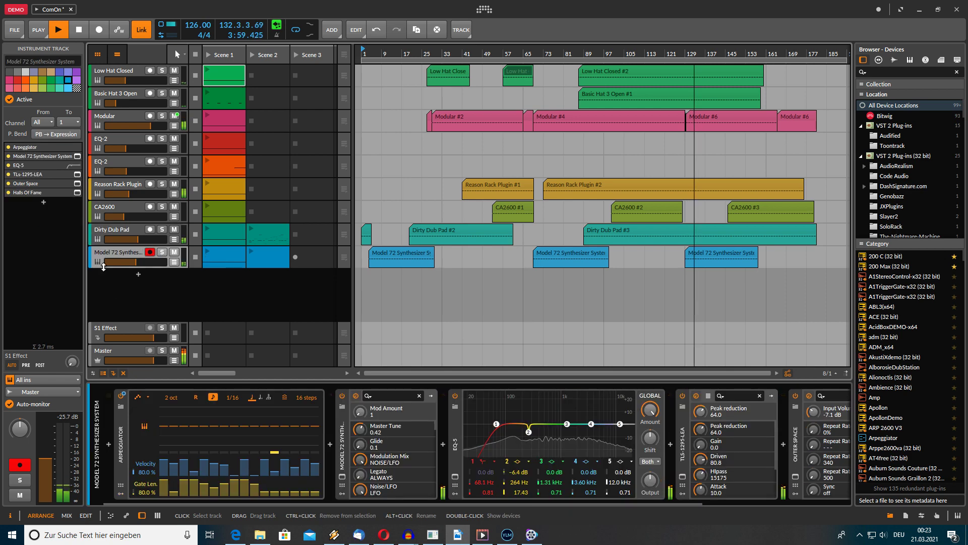
click(682, 476)
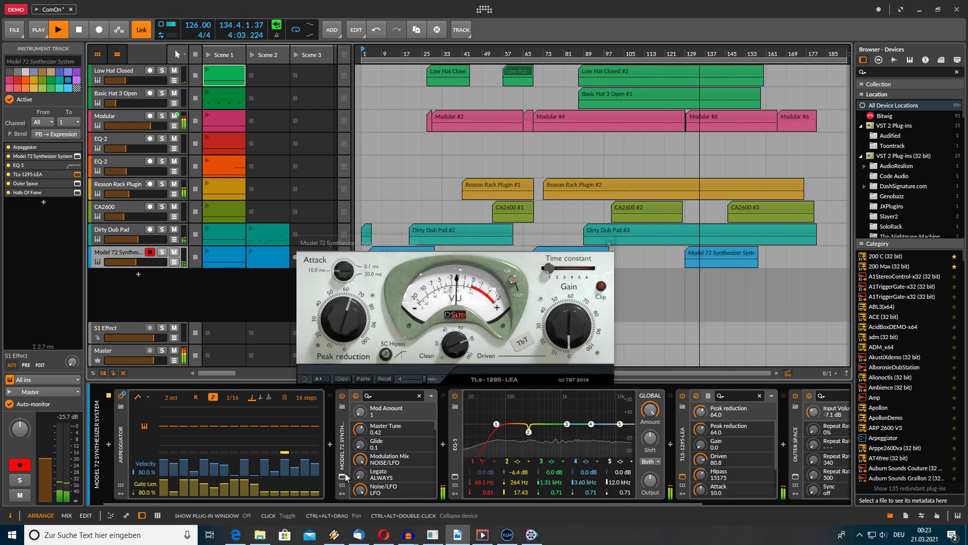
- Ride the Model 72's Mod Amount from its device chain and the synth's mod wheel, ending at 3, and close the synth window
drag(360, 411, 360, 411)
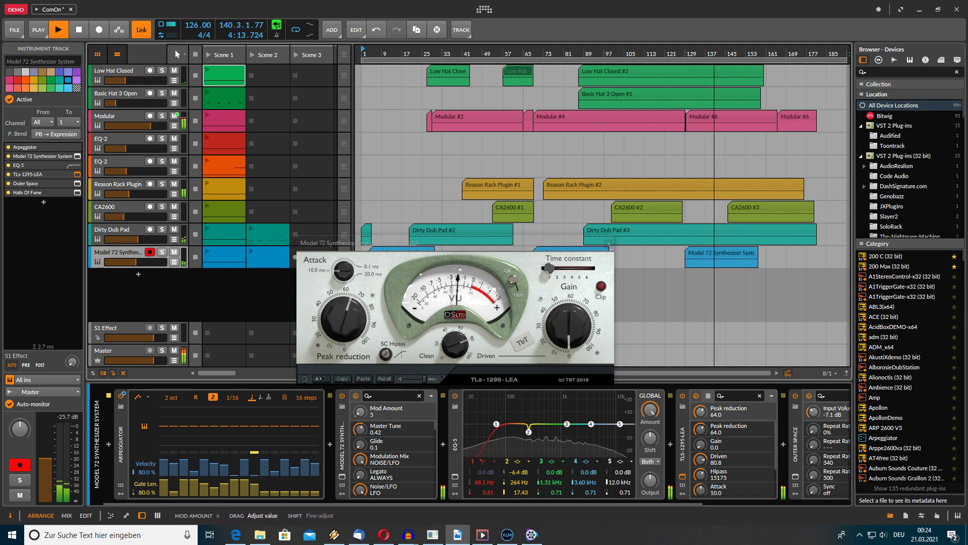
click(342, 477)
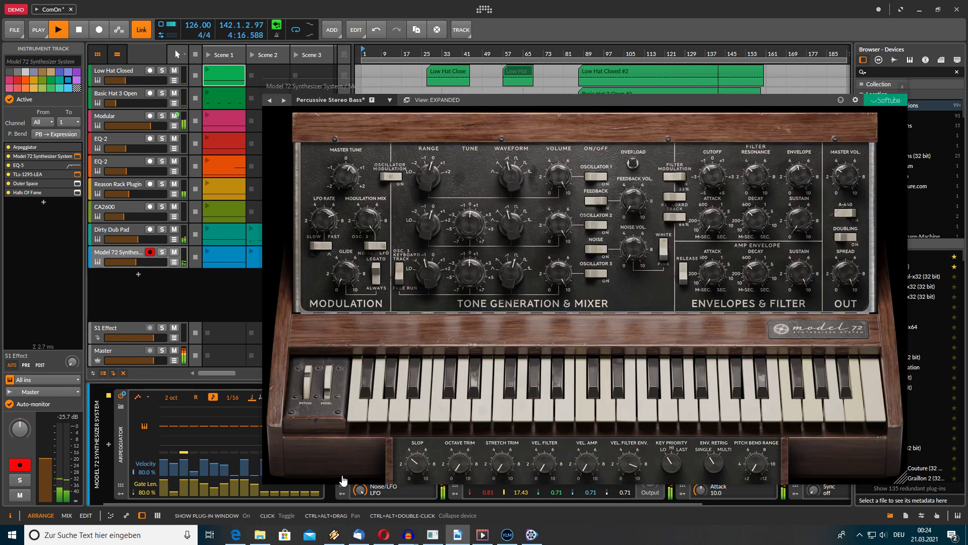
click(326, 388)
mouse_move(327, 387)
mouse_down()
mouse_move(326, 378)
mouse_move(326, 395)
mouse_move(327, 373)
mouse_move(325, 395)
mouse_up()
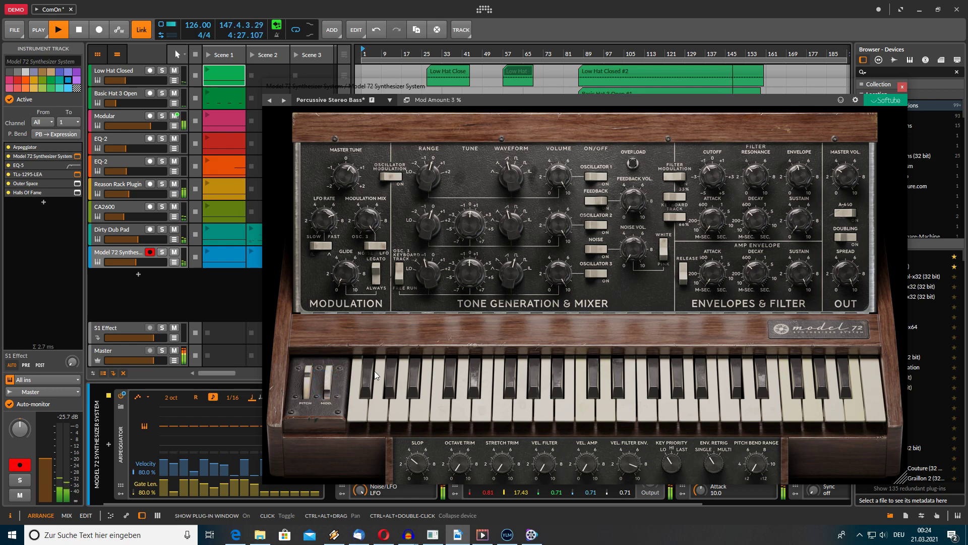
click(902, 88)
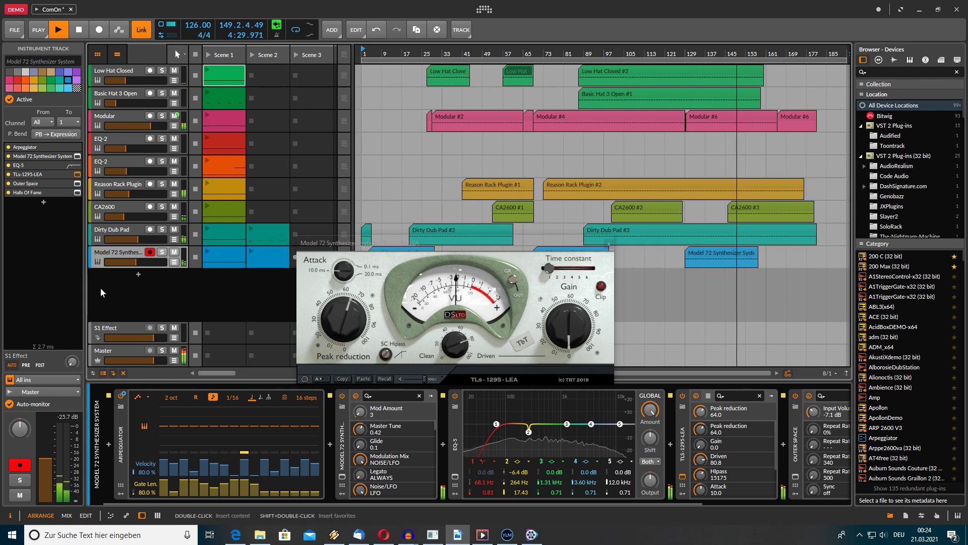
- Ride VCO1's Freq Mod S/H Amount up and down in the CA2600 synth, ending at 0.25, and close the synth window
click(118, 211)
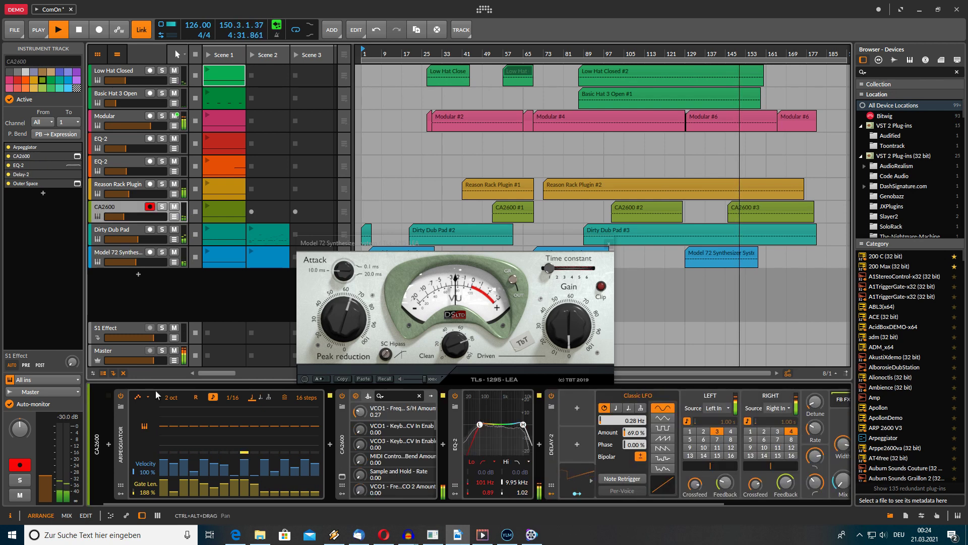
click(343, 478)
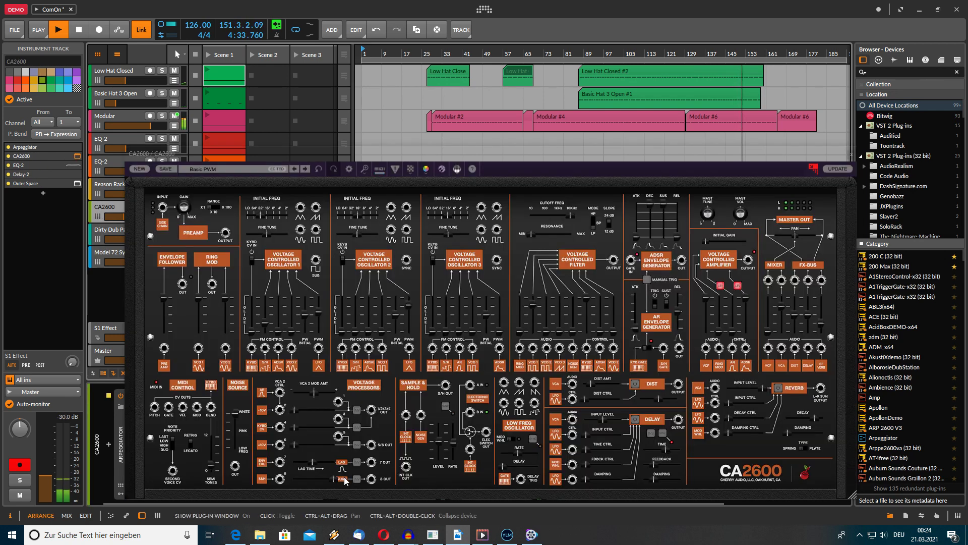
click(264, 323)
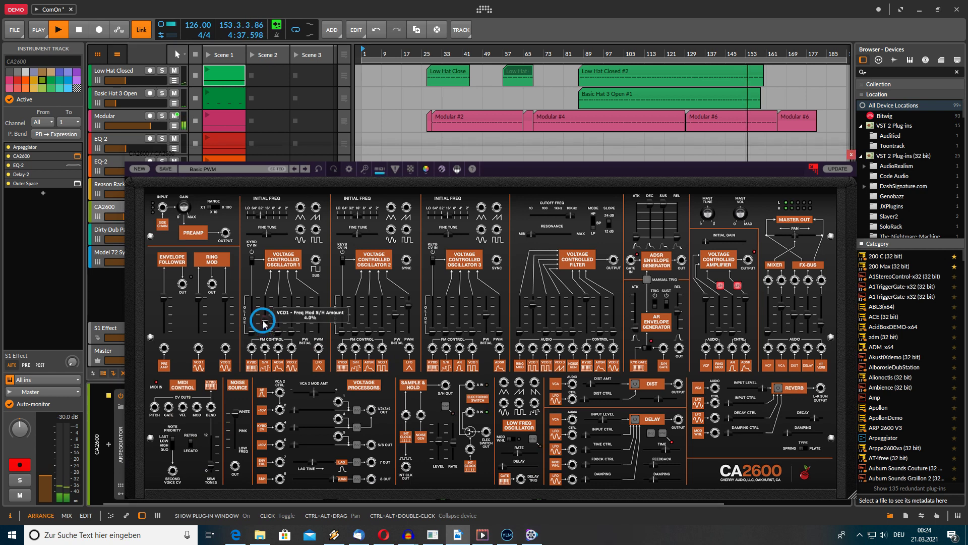
drag(263, 326, 264, 319)
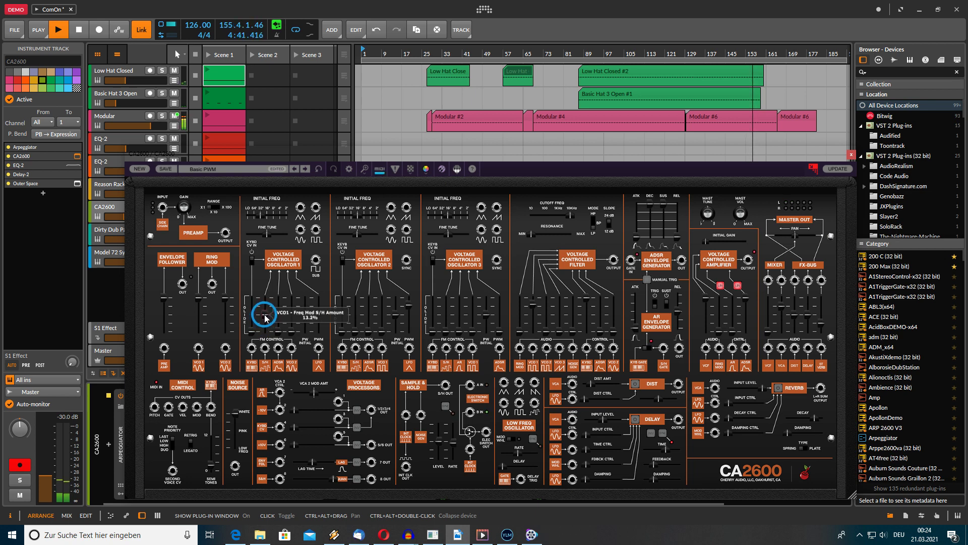
mouse_move(266, 314)
mouse_down()
mouse_move(267, 326)
mouse_move(267, 311)
mouse_up()
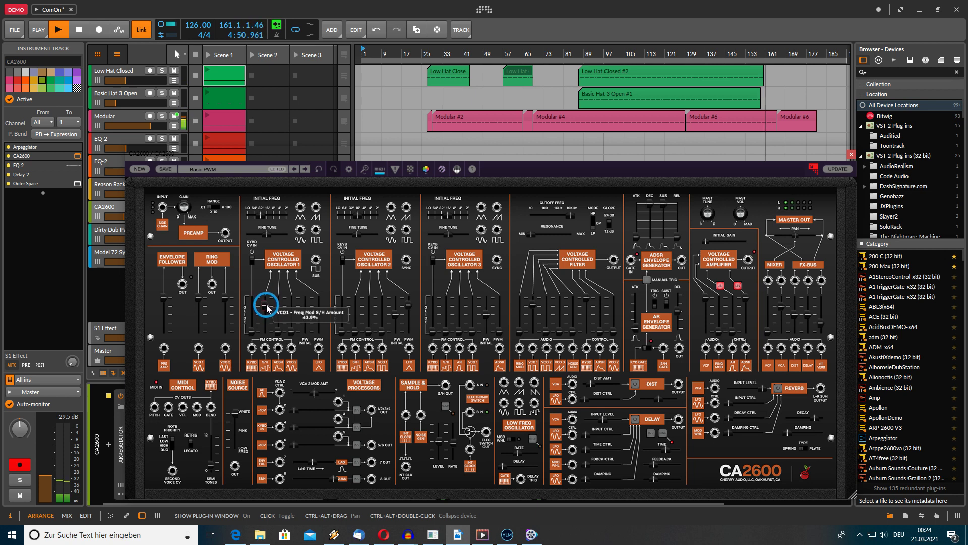
drag(268, 301, 267, 317)
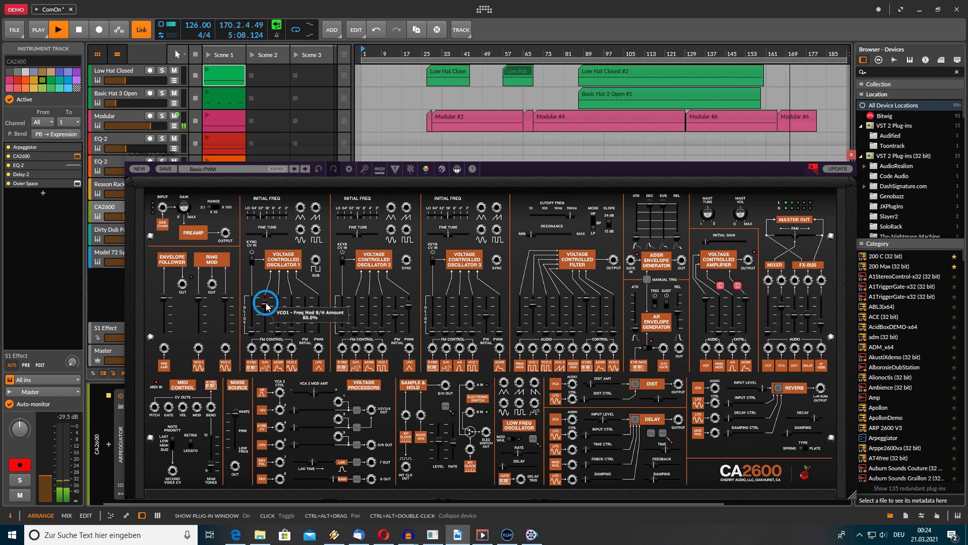
scroll(268, 310, up, 3)
drag(267, 320, 267, 325)
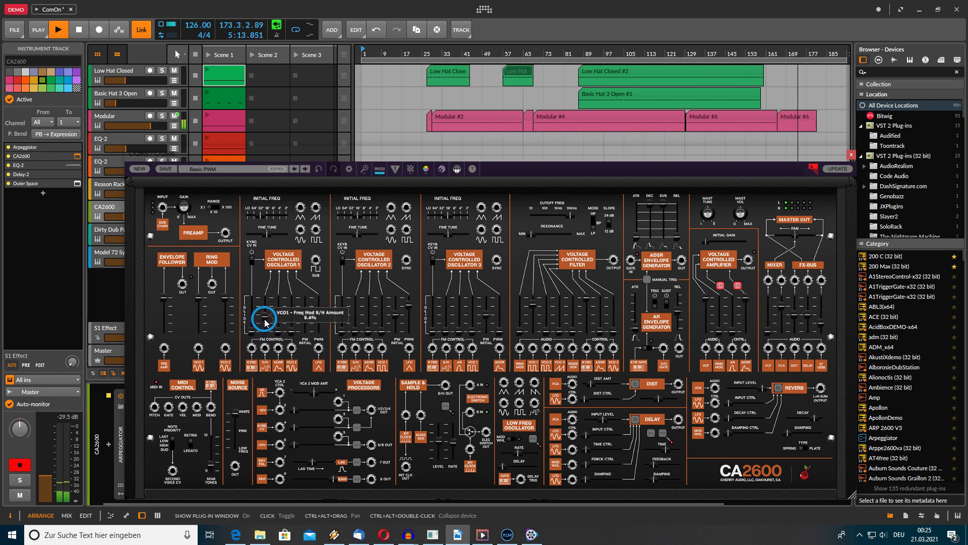
drag(264, 321, 265, 316)
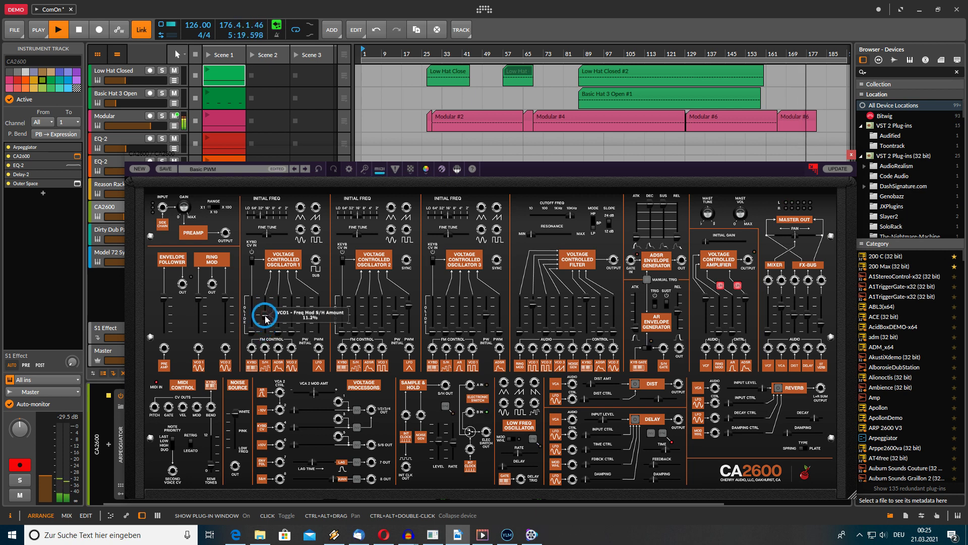
drag(266, 319, 267, 327)
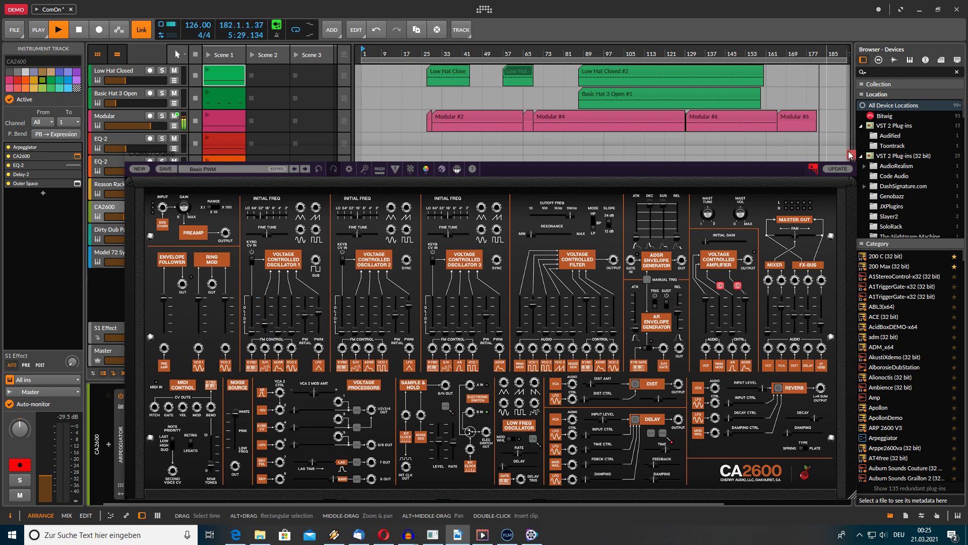
click(850, 155)
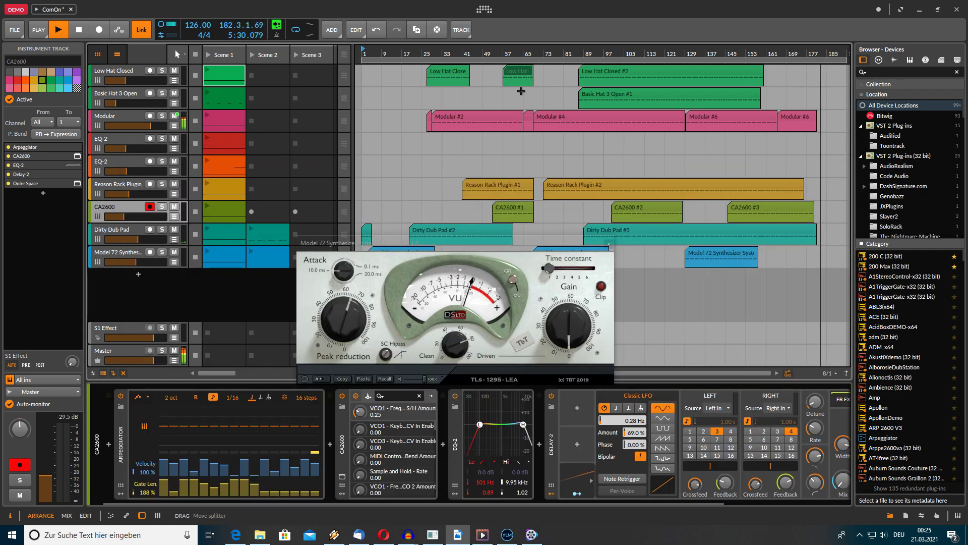
- Stop playback at the end of the arrangement and close the TLs-1295-LEA compressor window
click(79, 32)
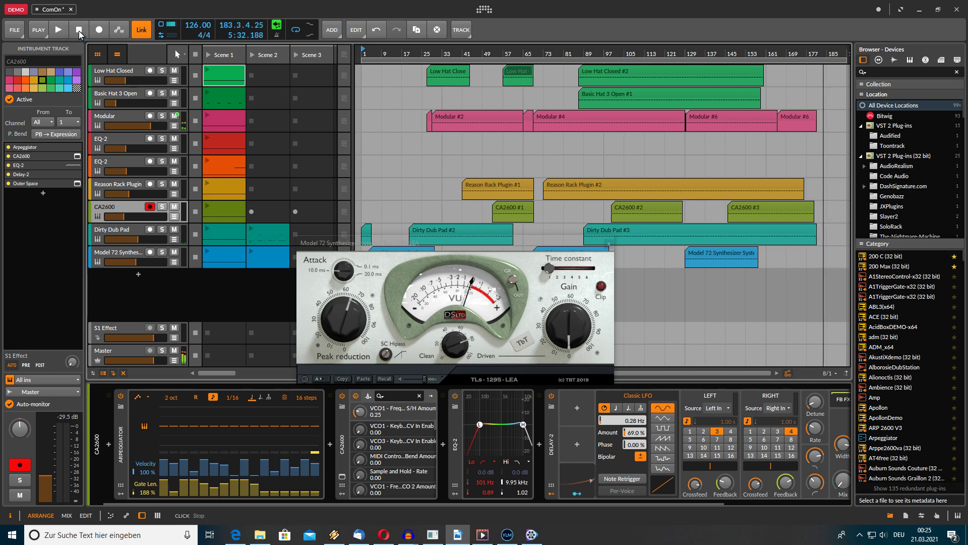
click(608, 244)
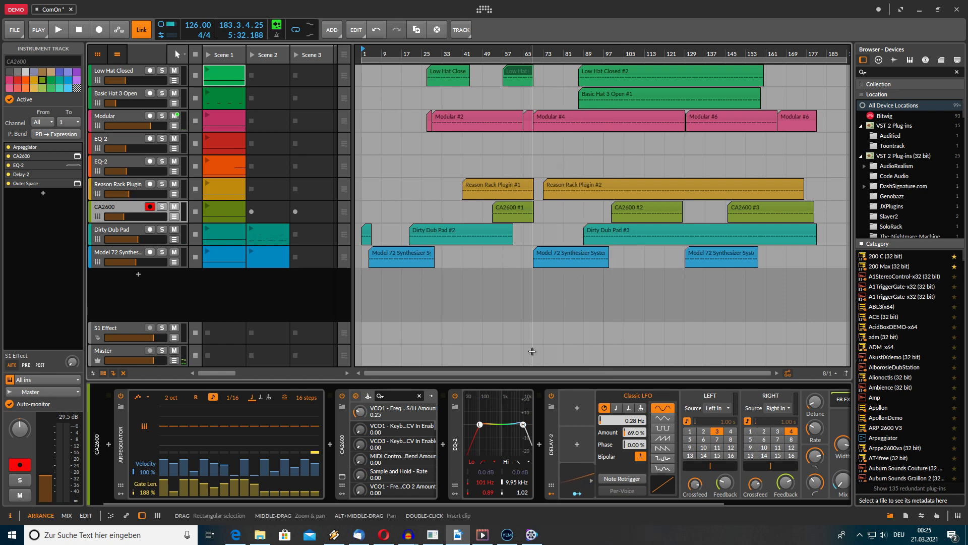